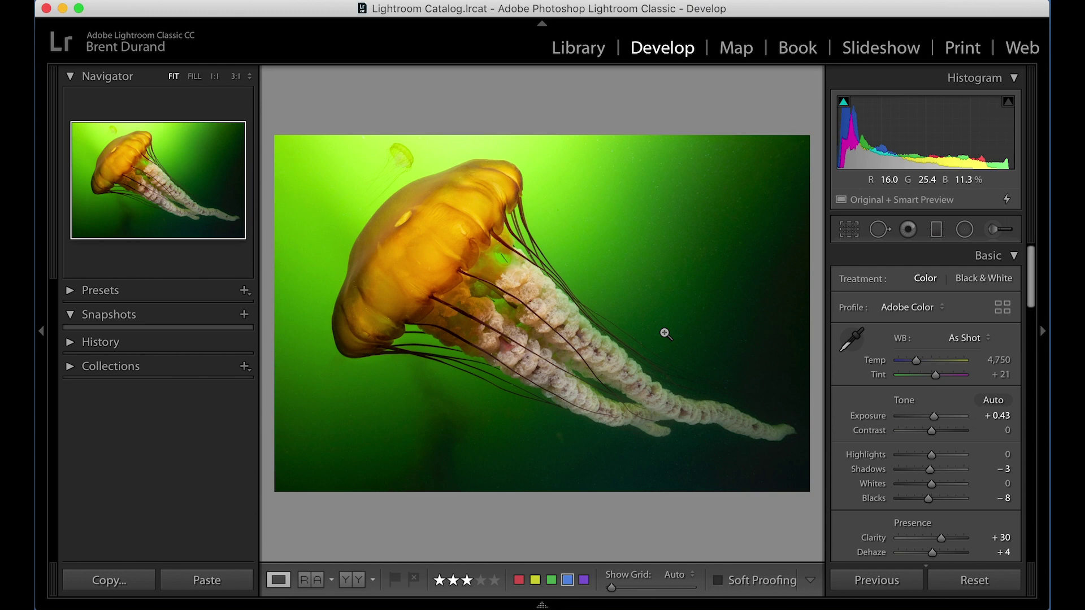
Open the context menu of the edited jellyfish photo in the Develop module.
{"action": "right_click", "coordinate": [659, 319]}
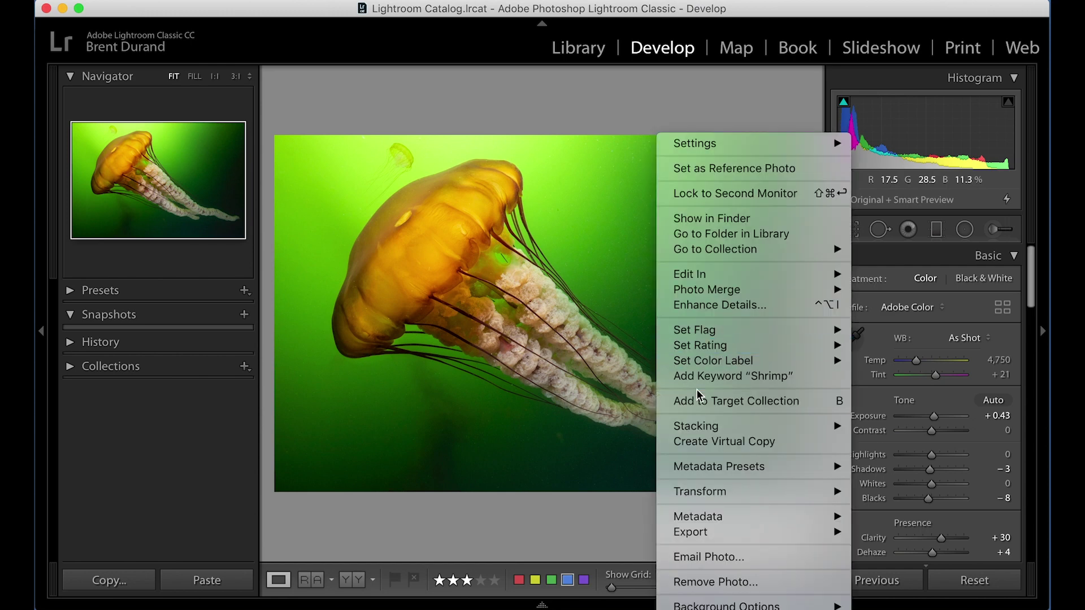
Create a virtual copy of the jellyfish photo and reset its Develop settings with Cmd+Shift+R.
{"action": "left_click", "coordinate": [713, 441]}
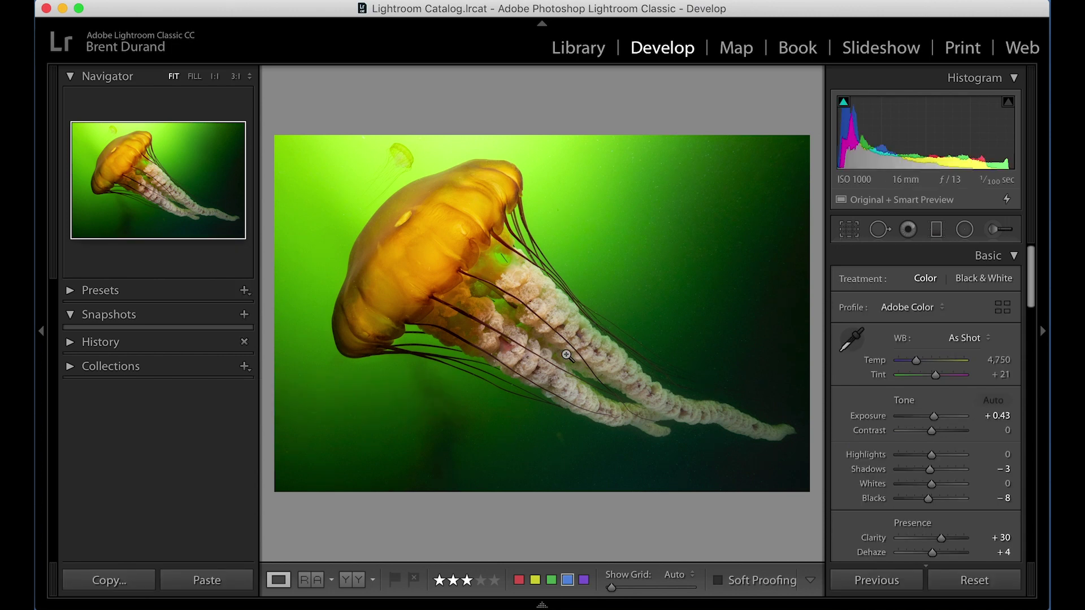
{"action": "mouse_move", "coordinate": [541, 605]}
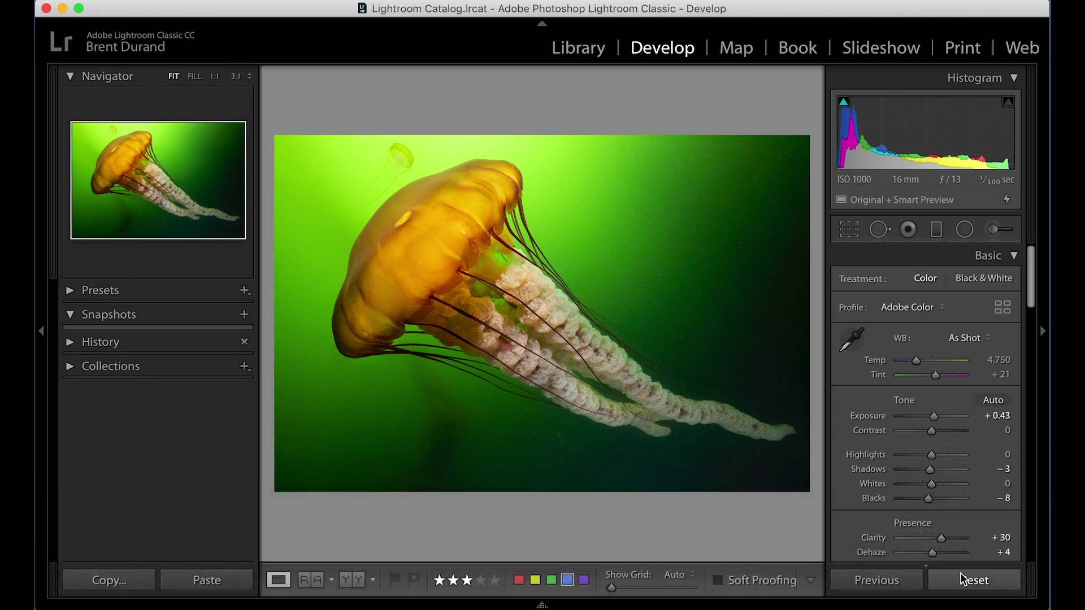
{"action": "key", "text": "super+shift+r"}
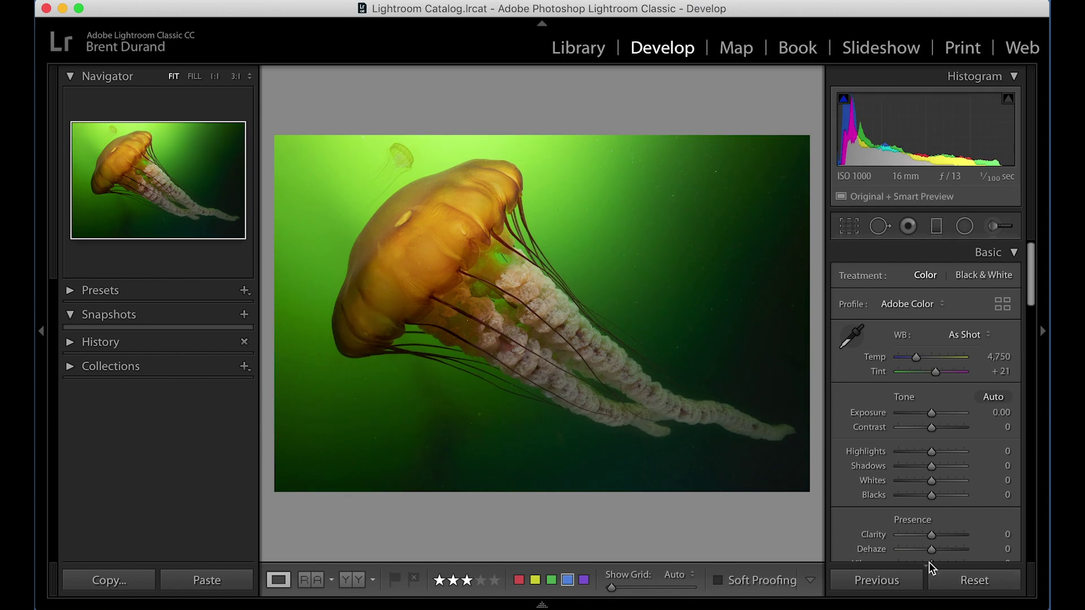
Activate Spot Removal set to Heal with a brush size of about 76.
{"action": "left_click", "coordinate": [878, 229]}
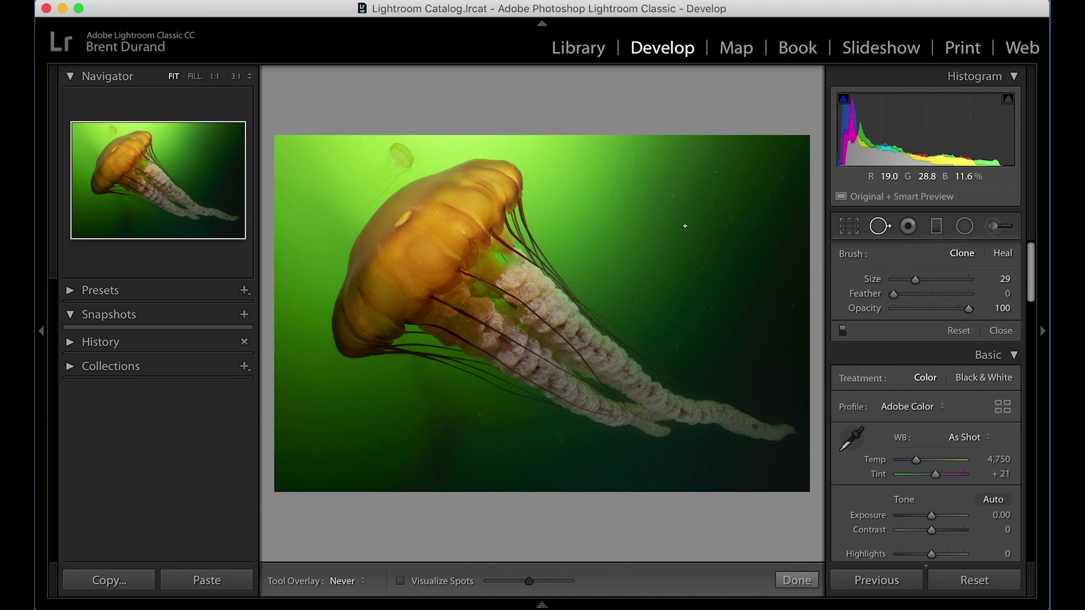
{"action": "scroll", "coordinate": [683, 215], "scroll_direction": "up", "scroll_amount": 5}
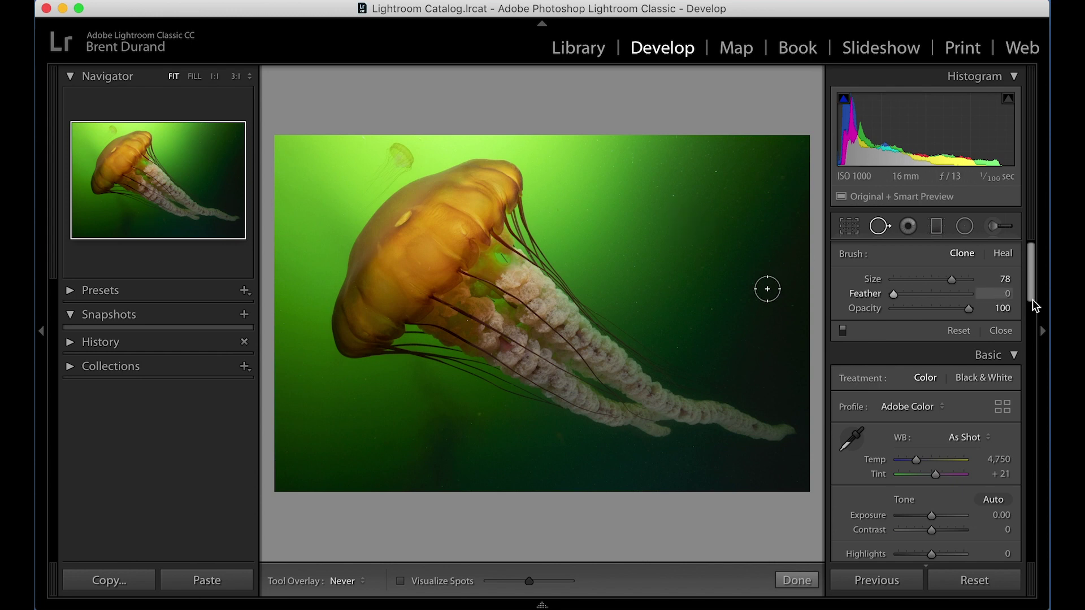
{"action": "mouse_move", "coordinate": [952, 280]}
{"action": "left_mouse_down"}
{"action": "mouse_move", "coordinate": [933, 281]}
{"action": "mouse_move", "coordinate": [957, 288]}
{"action": "mouse_move", "coordinate": [949, 282]}
{"action": "left_mouse_up"}
{"action": "scroll", "coordinate": [654, 259], "scroll_direction": "up", "scroll_amount": 5}
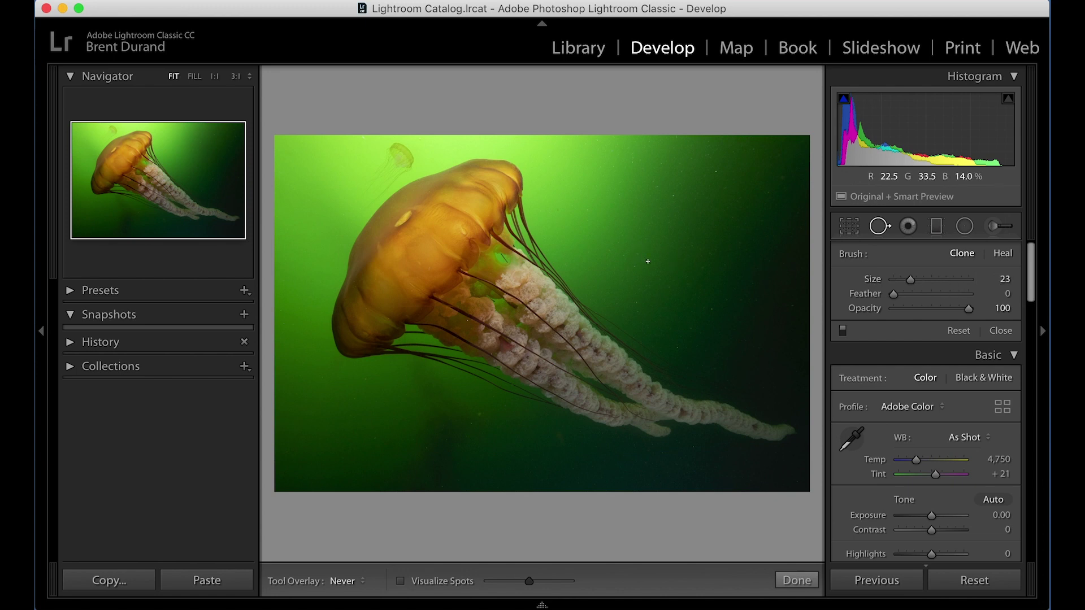
{"action": "scroll", "coordinate": [654, 259], "scroll_direction": "down", "scroll_amount": 8}
{"action": "scroll", "coordinate": [659, 249], "scroll_direction": "up", "scroll_amount": 5}
{"action": "scroll", "coordinate": [659, 250], "scroll_direction": "down", "scroll_amount": 1}
{"action": "left_click", "coordinate": [1003, 255]}
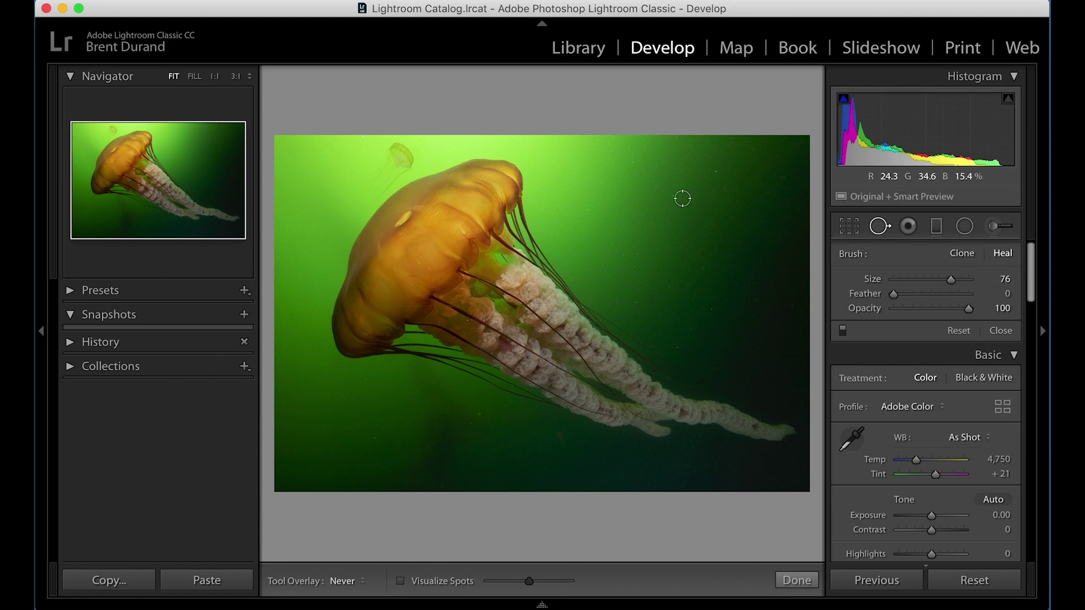
View the open water above the jellyfish at 1:1 and shrink the spot brush to 19.
{"action": "key", "text": "z"}
{"action": "scroll", "coordinate": [622, 221], "scroll_direction": "down", "scroll_amount": 1}
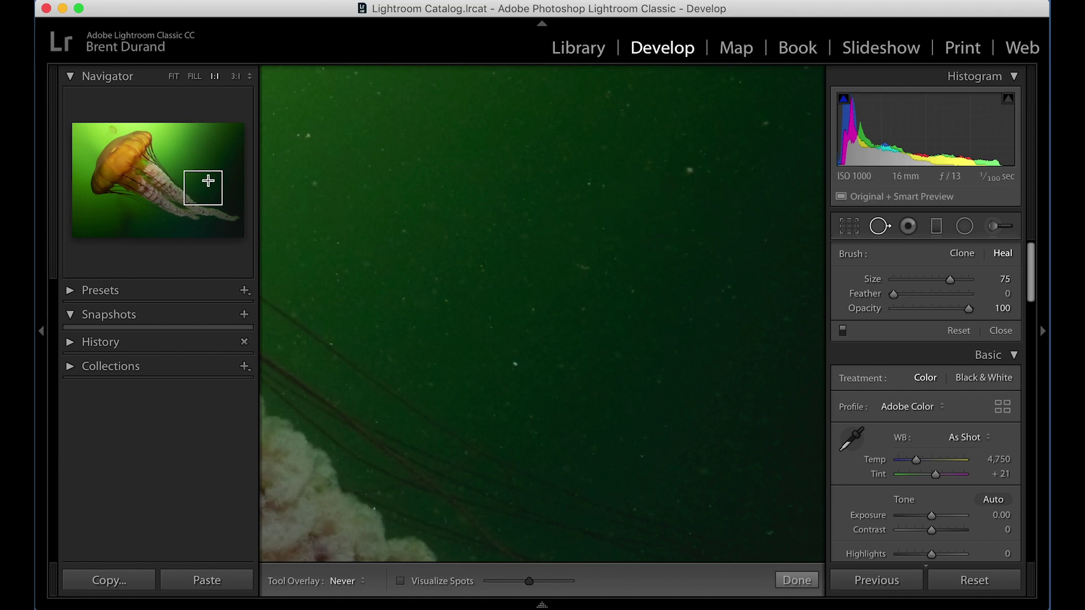
{"action": "left_click_drag", "start_coordinate": [218, 195], "coordinate": [208, 142]}
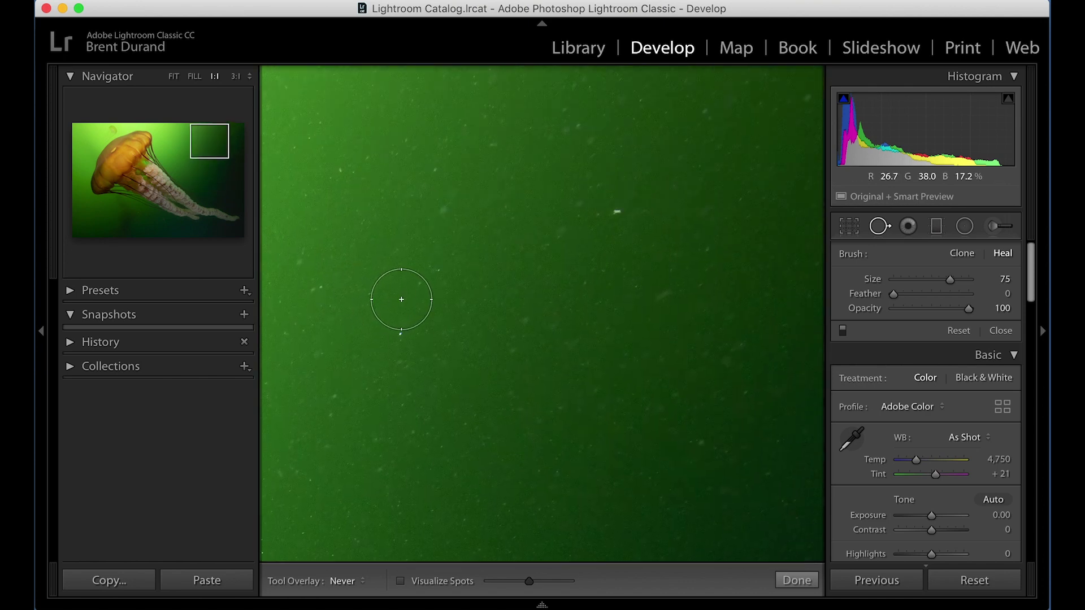
{"action": "scroll", "coordinate": [395, 322], "scroll_direction": "down", "scroll_amount": 10}
{"action": "scroll", "coordinate": [396, 328], "scroll_direction": "down", "scroll_amount": 9}
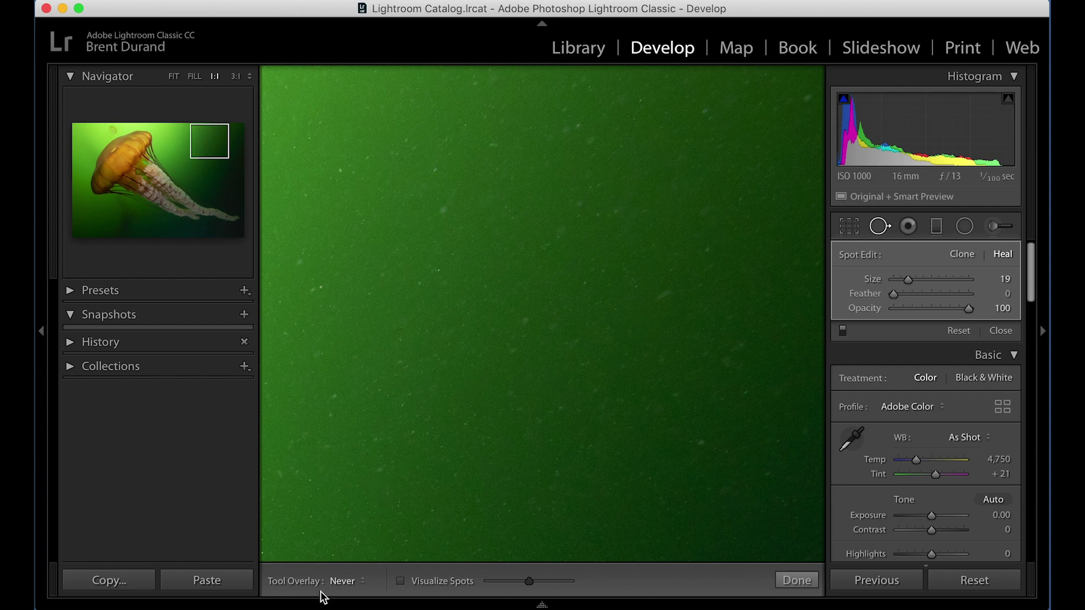
Set Tool Overlay to Always, drag the upper spot's source right, then set it to Never.
{"action": "left_click", "coordinate": [342, 582]}
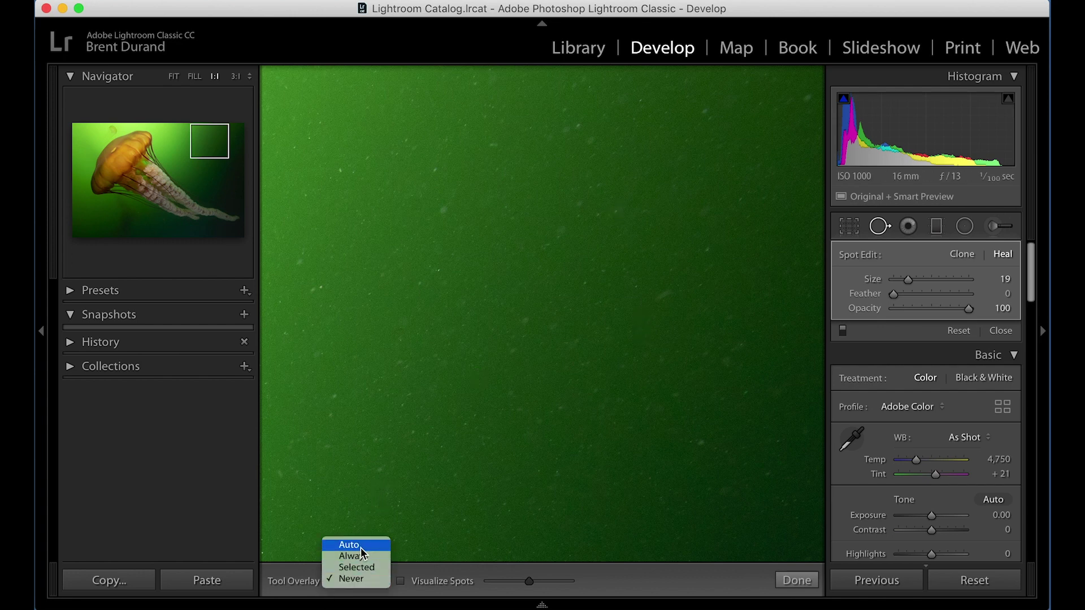
{"action": "left_click", "coordinate": [361, 553]}
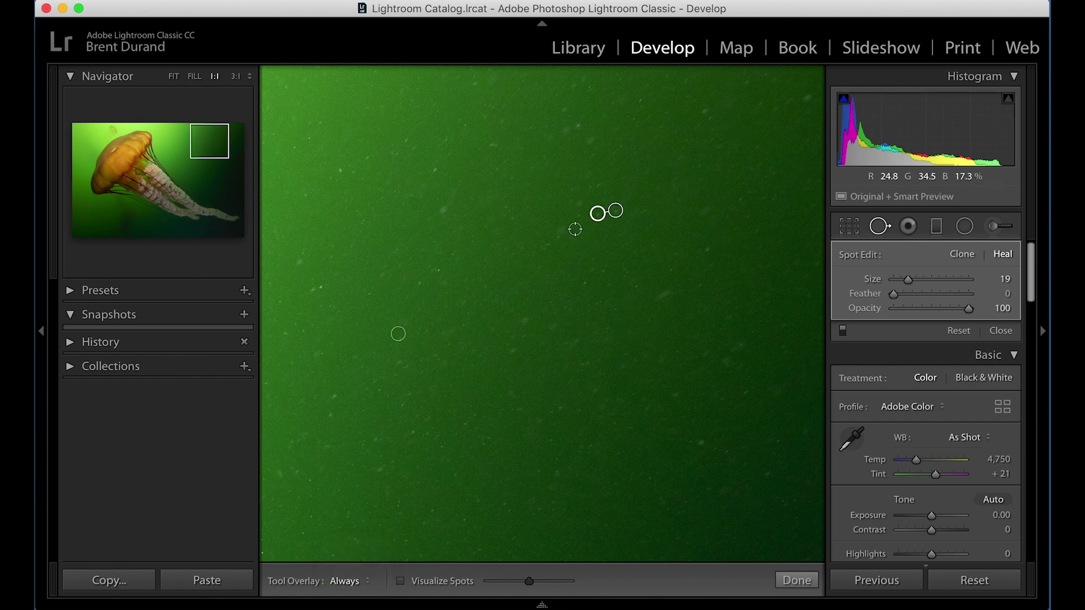
{"action": "left_click", "coordinate": [398, 334]}
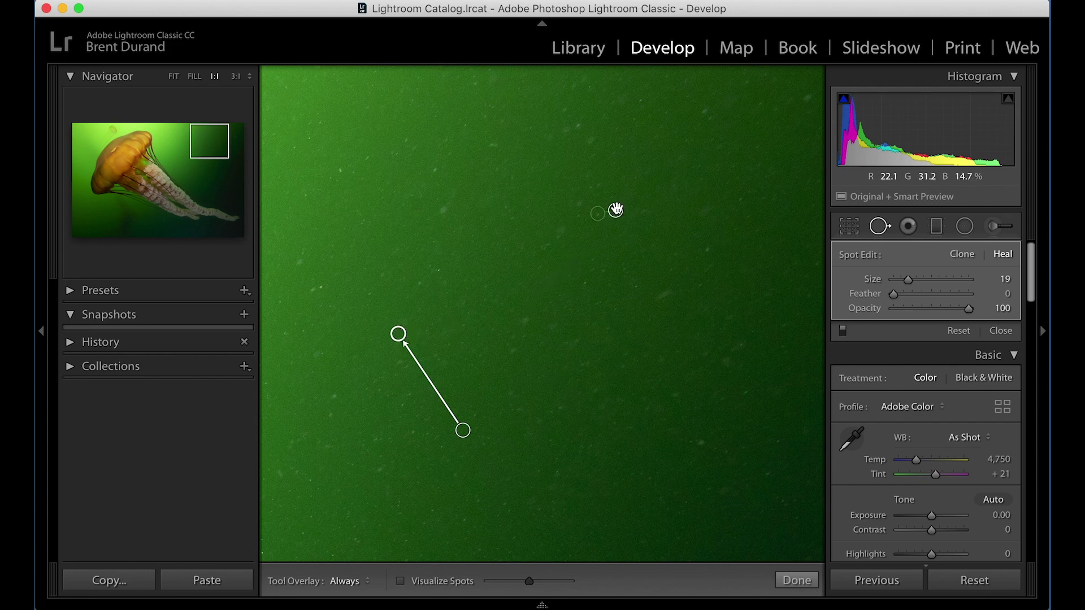
{"action": "left_click", "coordinate": [616, 209]}
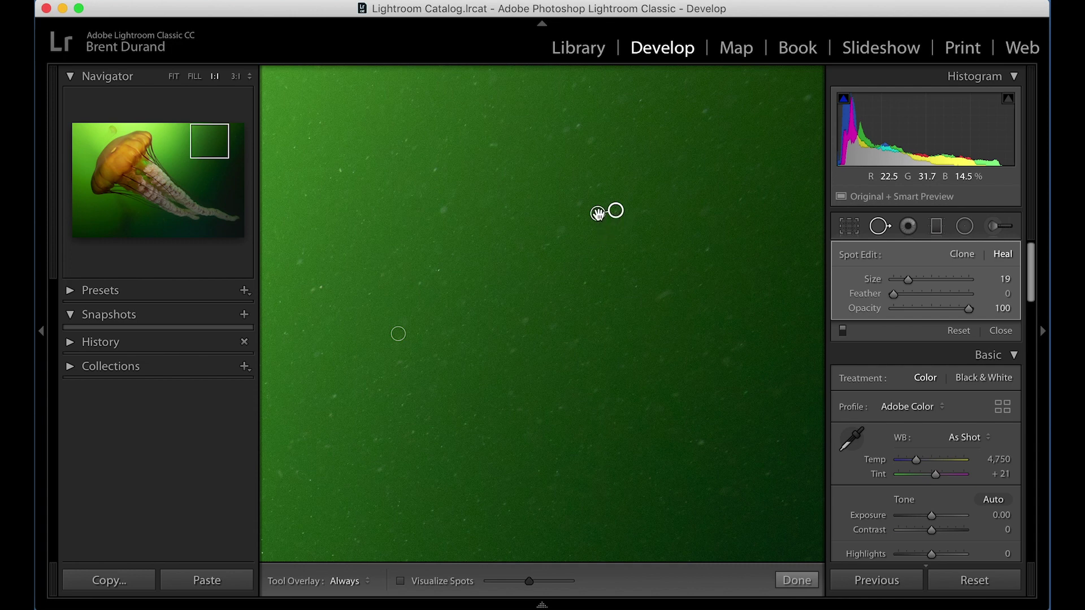
{"action": "left_click_drag", "start_coordinate": [597, 214], "coordinate": [680, 213]}
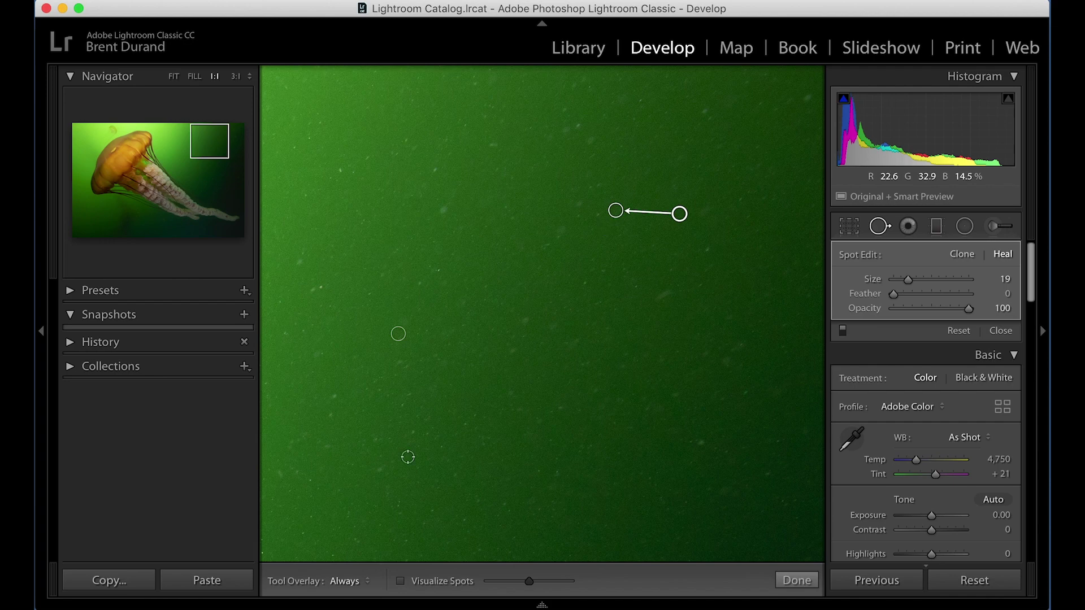
{"action": "mouse_move", "coordinate": [327, 607]}
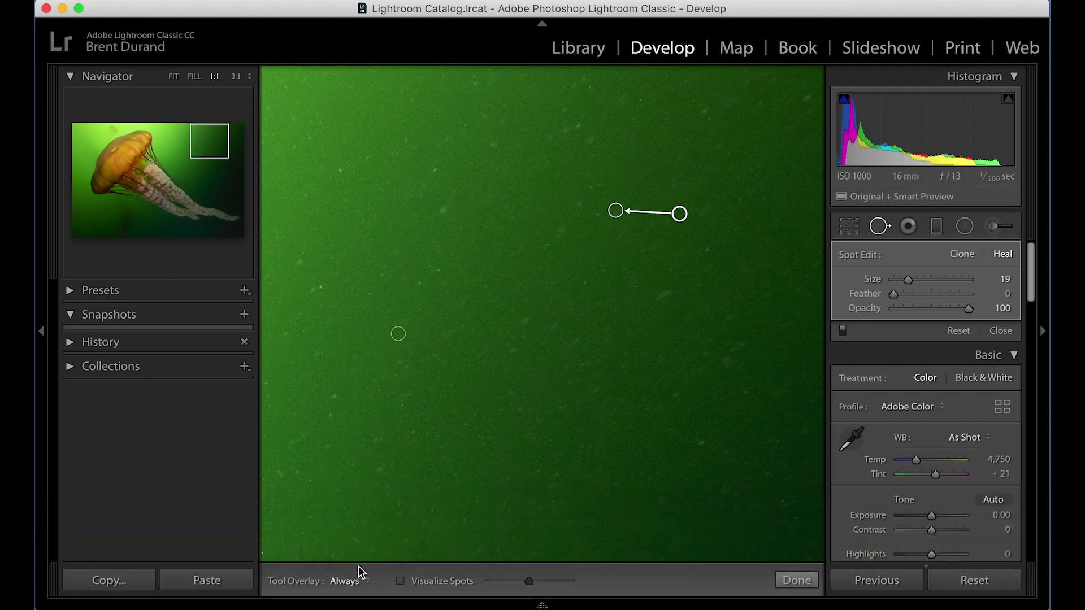
{"action": "left_click", "coordinate": [357, 580]}
{"action": "left_click", "coordinate": [356, 601]}
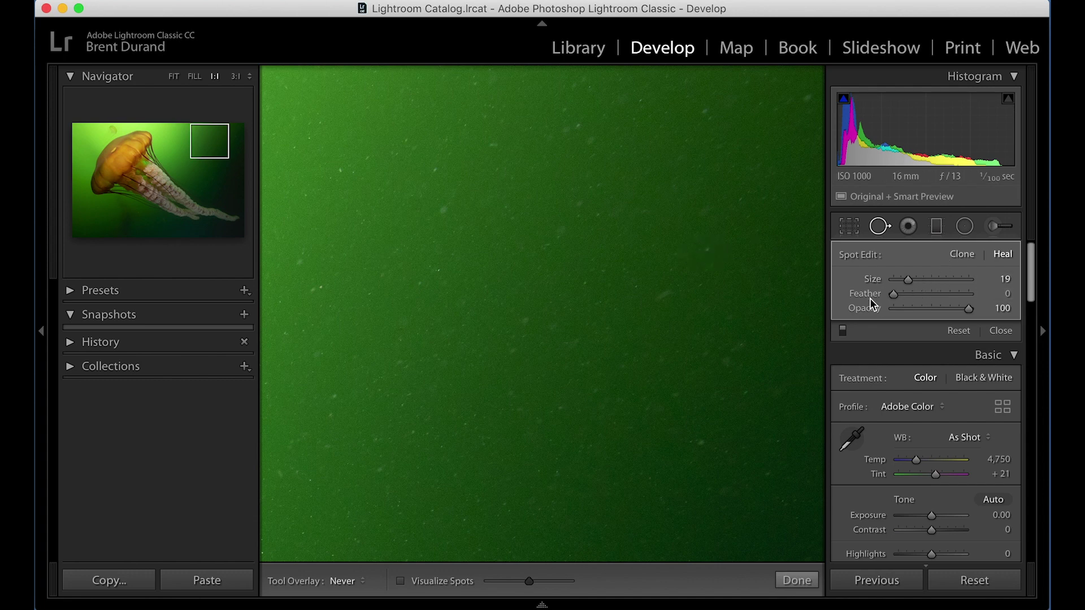
Set Tool Overlay to Always, switch the tentacle spot to Clone, and move its source down-right.
{"action": "left_click_drag", "start_coordinate": [893, 291], "coordinate": [894, 293]}
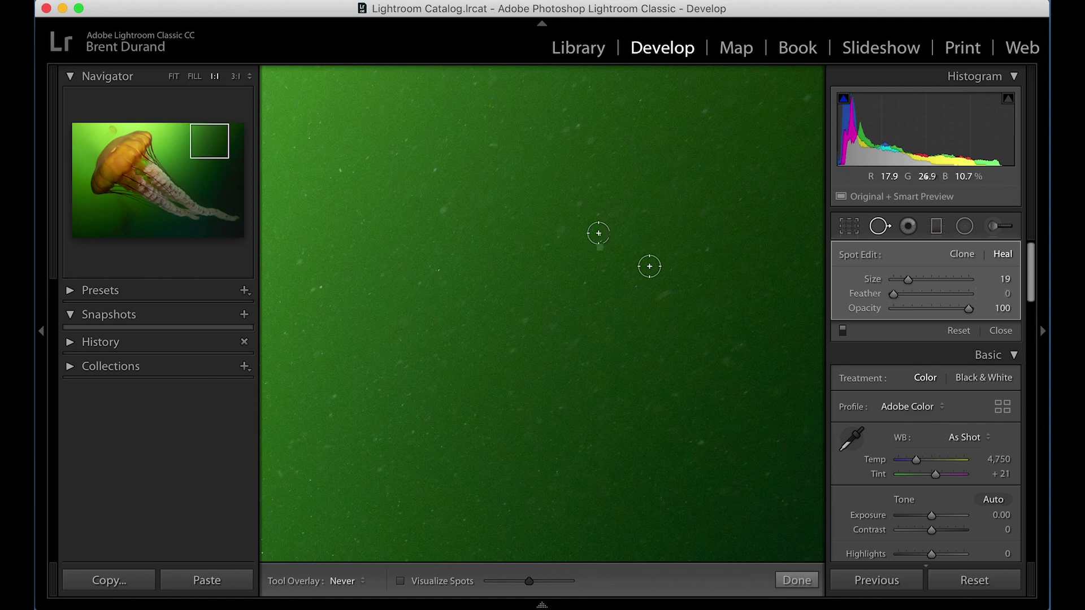
{"action": "left_click_drag", "start_coordinate": [211, 148], "coordinate": [180, 183]}
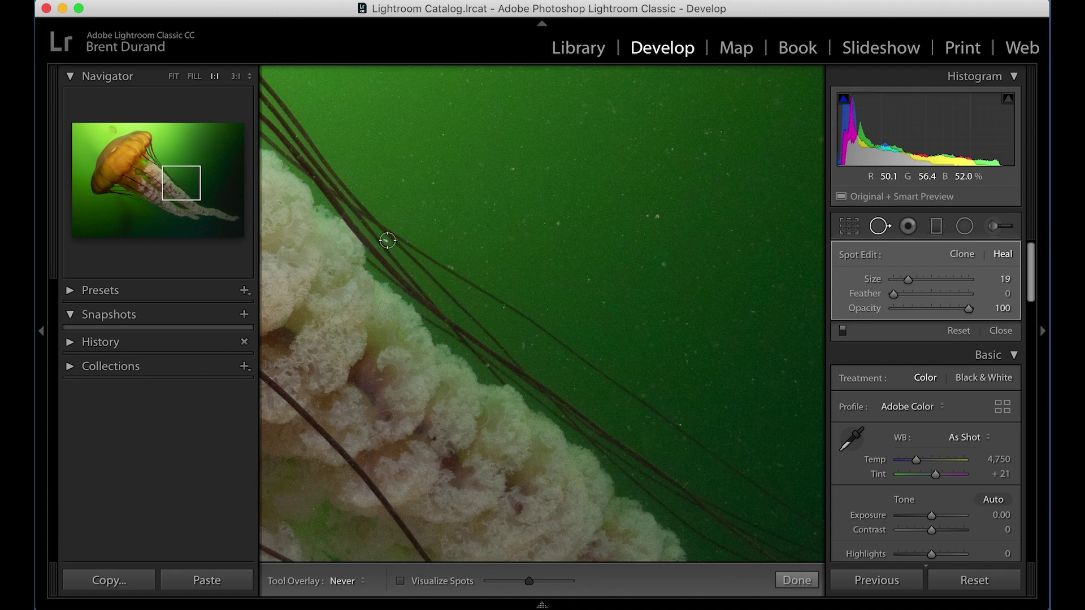
{"action": "scroll", "coordinate": [388, 241], "scroll_direction": "up", "scroll_amount": 5}
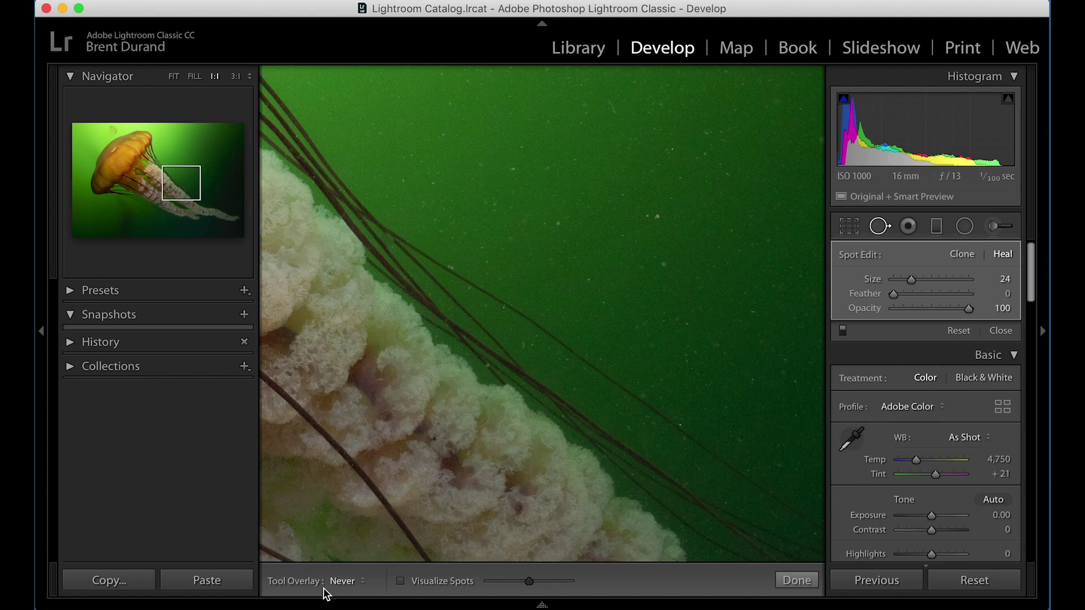
{"action": "mouse_move", "coordinate": [327, 600]}
{"action": "left_click", "coordinate": [351, 584]}
{"action": "left_click", "coordinate": [343, 555]}
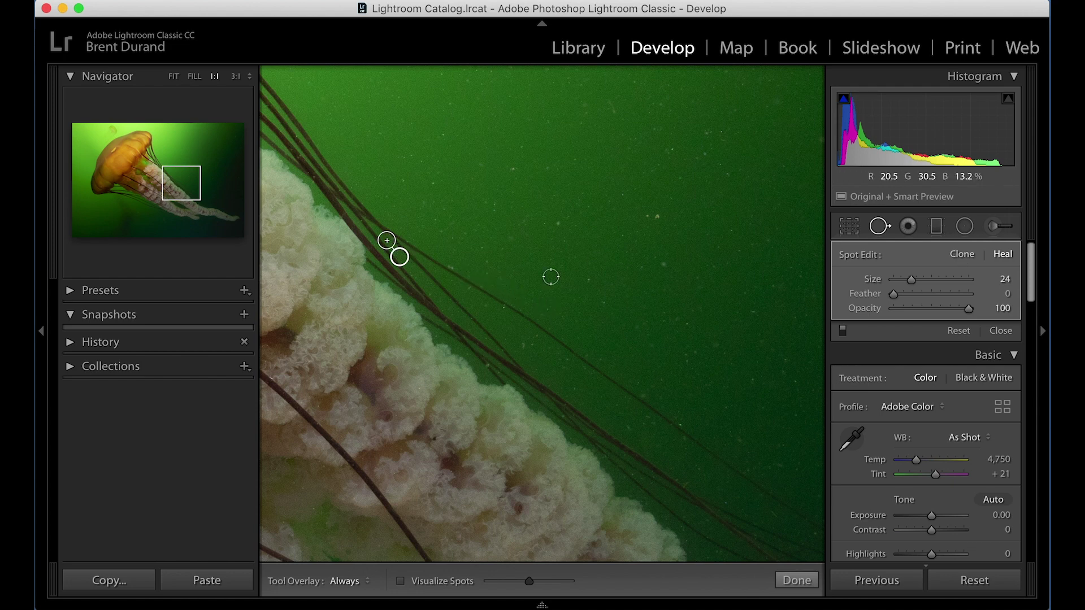
{"action": "left_click", "coordinate": [963, 255]}
{"action": "mouse_move", "coordinate": [399, 258]}
{"action": "left_mouse_down"}
{"action": "mouse_move", "coordinate": [448, 252]}
{"action": "mouse_move", "coordinate": [462, 275]}
{"action": "left_mouse_up"}
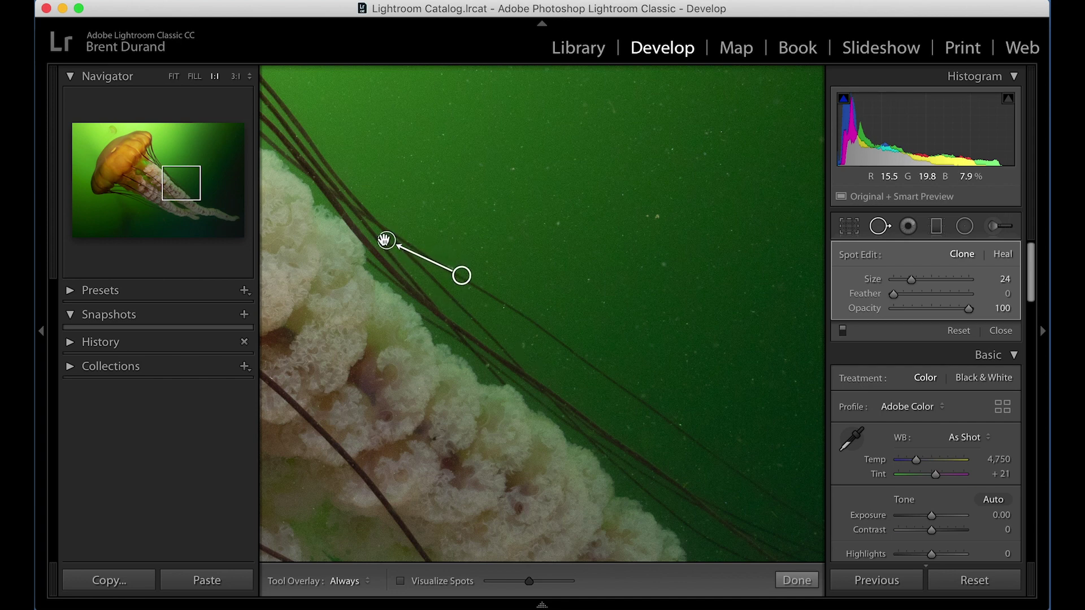
Hide and then re-show the spot overlays to check the clone result.
{"action": "left_click", "coordinate": [338, 582]}
{"action": "left_click", "coordinate": [444, 304]}
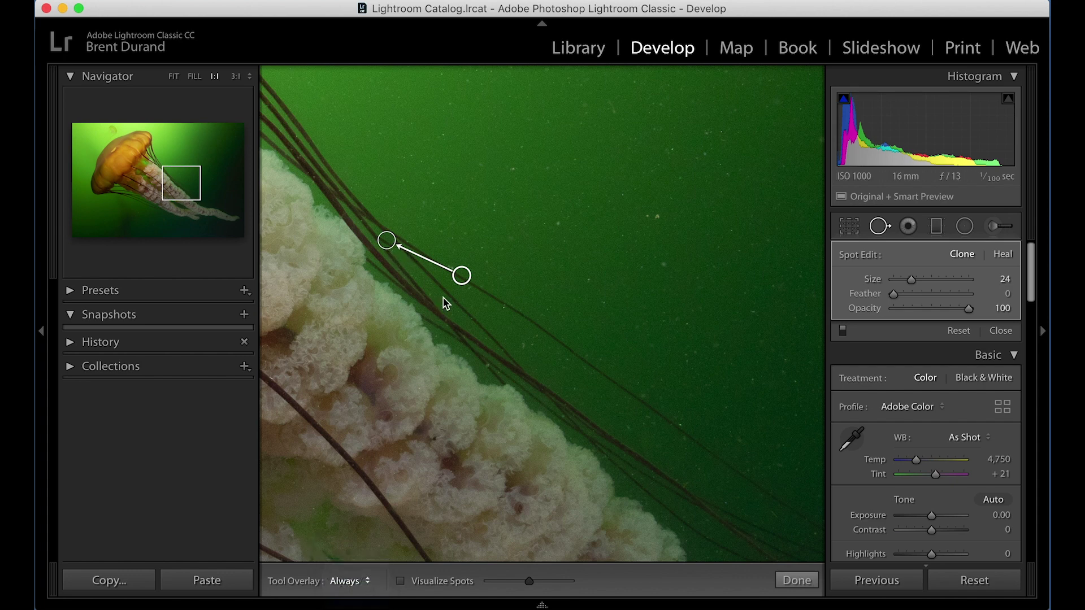
{"action": "key", "text": "h"}
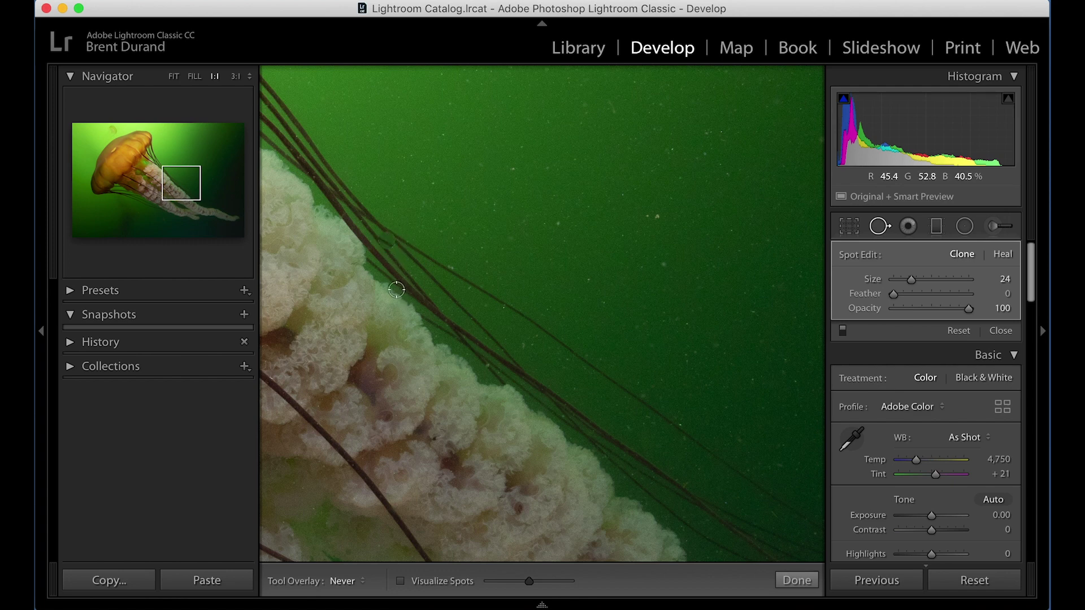
{"action": "left_click", "coordinate": [348, 582]}
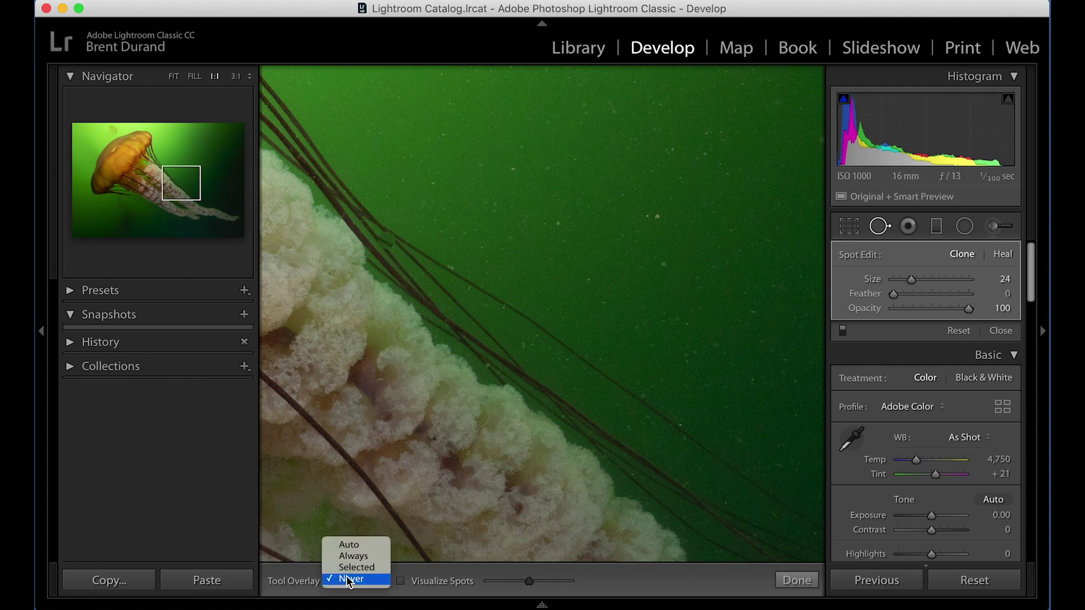
{"action": "left_click", "coordinate": [354, 556]}
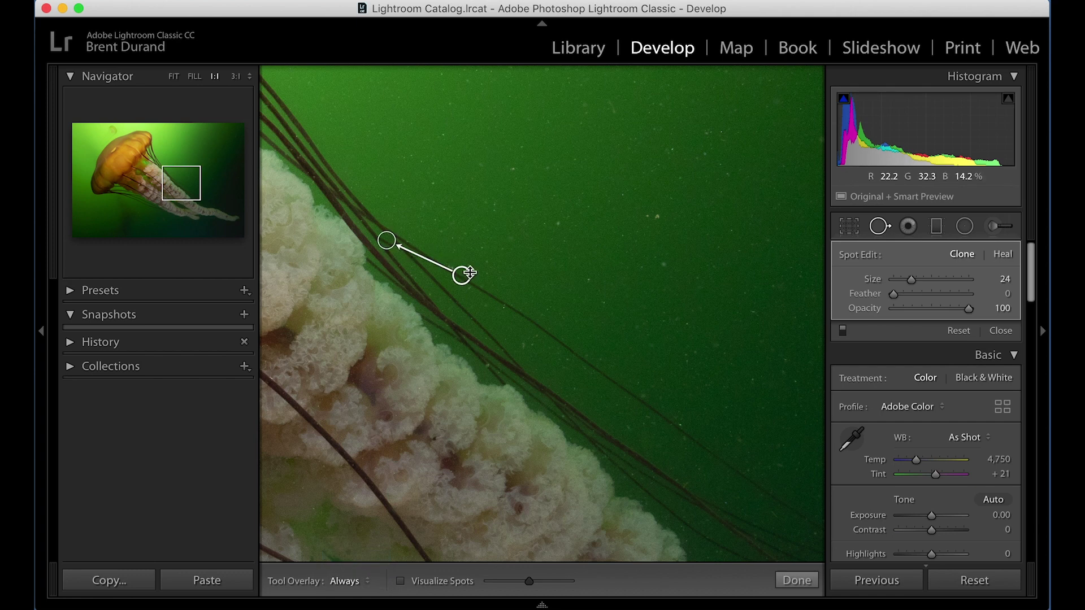
Drag the clone source back so it sits just beside the tentacle spot.
{"action": "left_click_drag", "start_coordinate": [460, 273], "coordinate": [400, 256]}
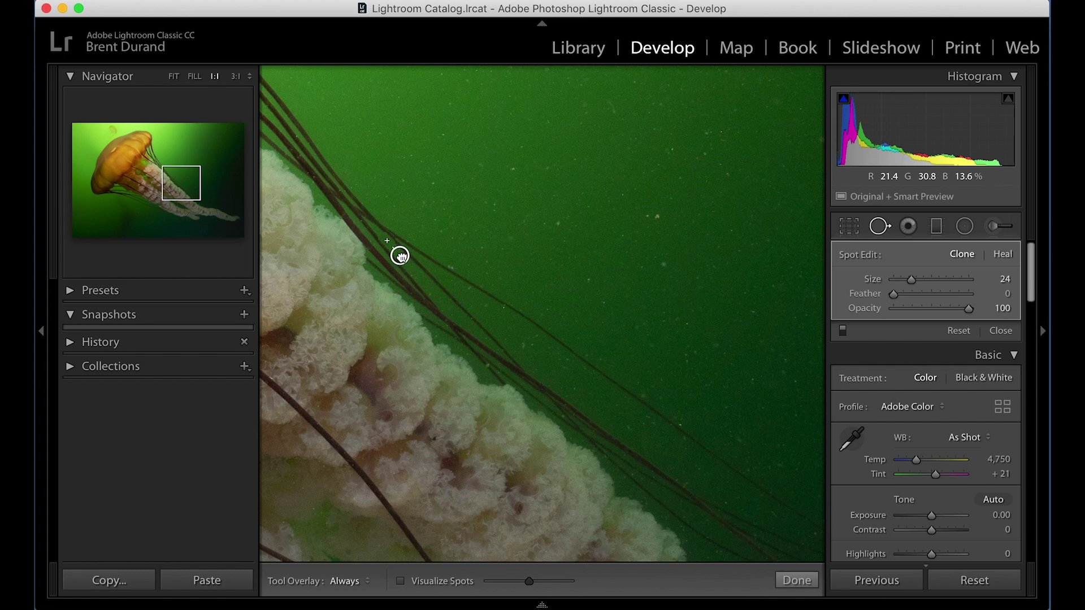
{"action": "left_click_drag", "start_coordinate": [400, 256], "coordinate": [401, 256]}
{"action": "left_click_drag", "start_coordinate": [401, 256], "coordinate": [402, 256]}
{"action": "mouse_move", "coordinate": [342, 587]}
{"action": "left_click", "coordinate": [355, 577]}
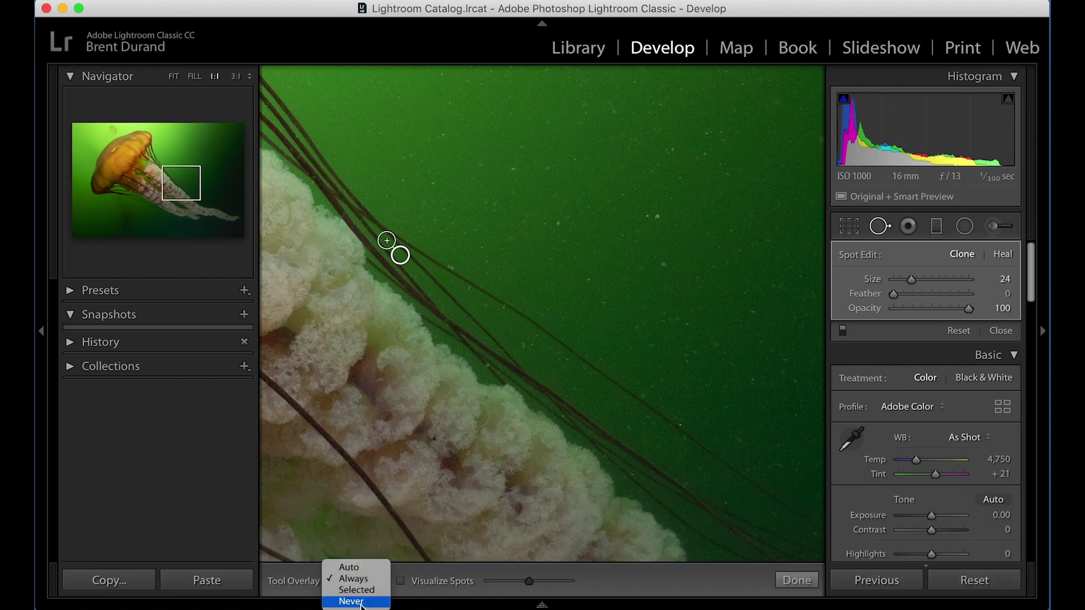
{"action": "left_click", "coordinate": [355, 579]}
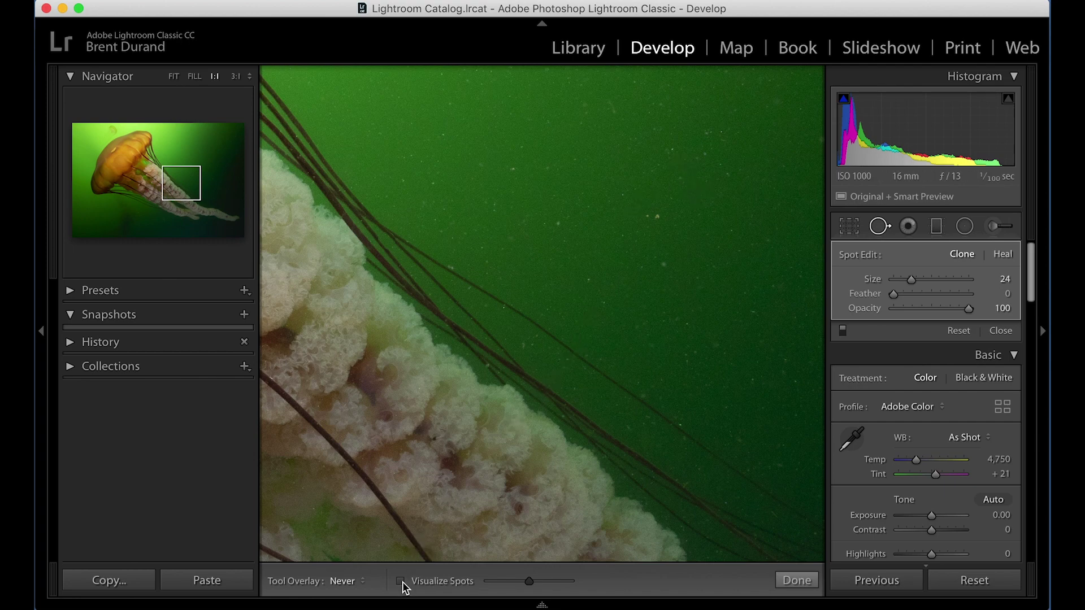
Switch from 1:1 to Fit view to see the whole jellyfish photo.
{"action": "key", "text": "z"}
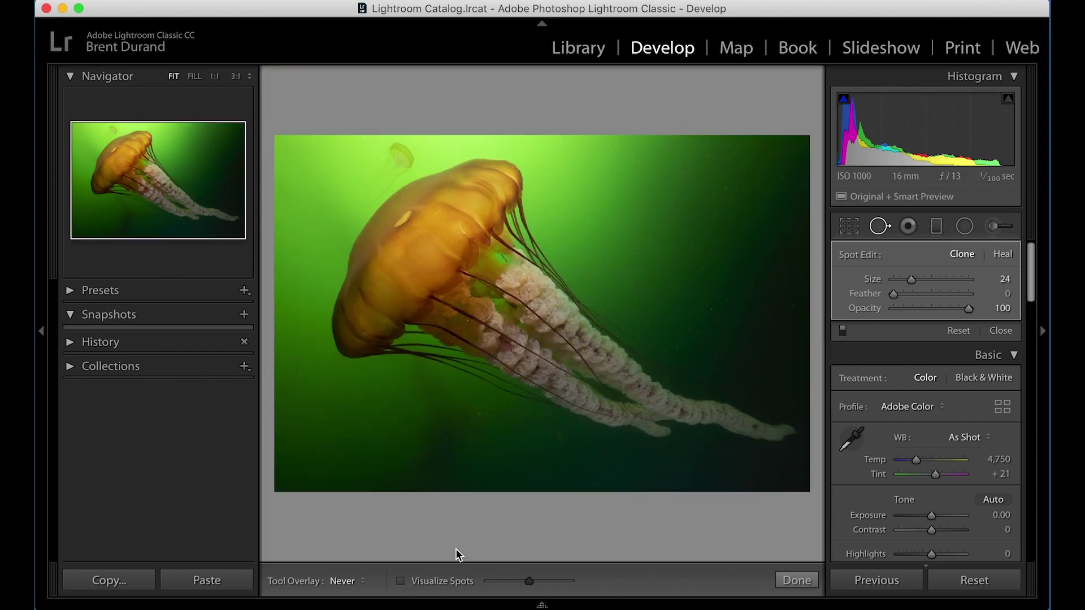
Toggle Visualize Spots on and off, leave it on, and zoom to 1:1 on the tentacles.
{"action": "left_click", "coordinate": [406, 580]}
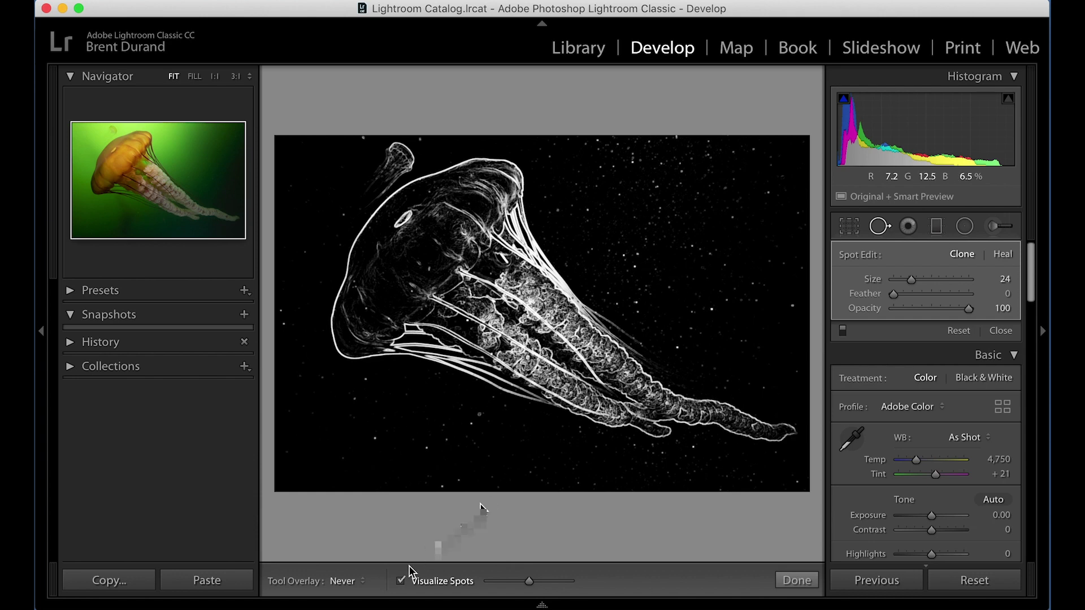
{"action": "left_click", "coordinate": [401, 581]}
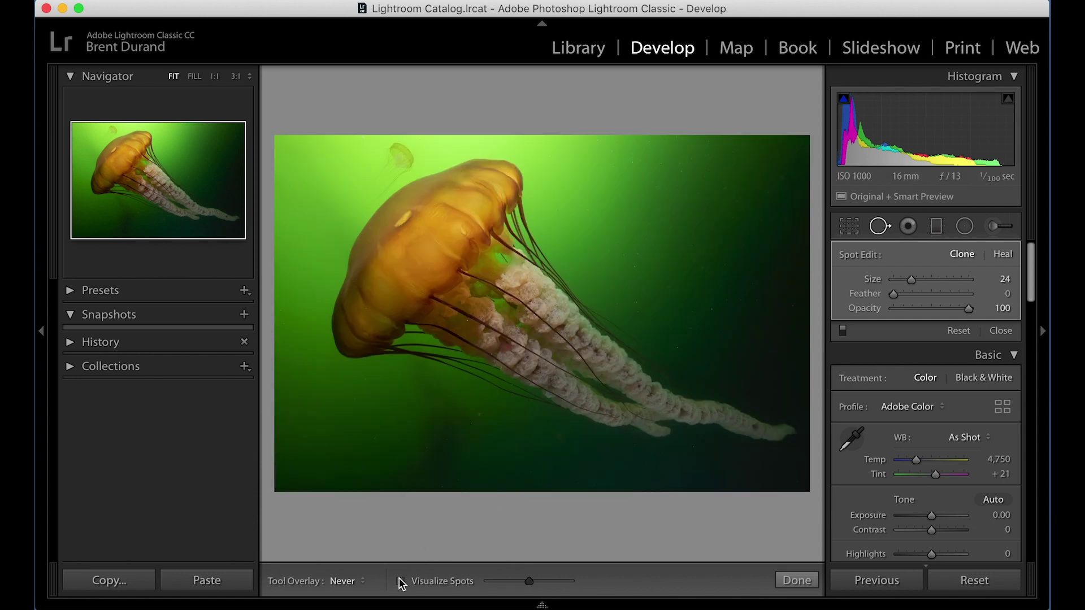
{"action": "left_click", "coordinate": [400, 581]}
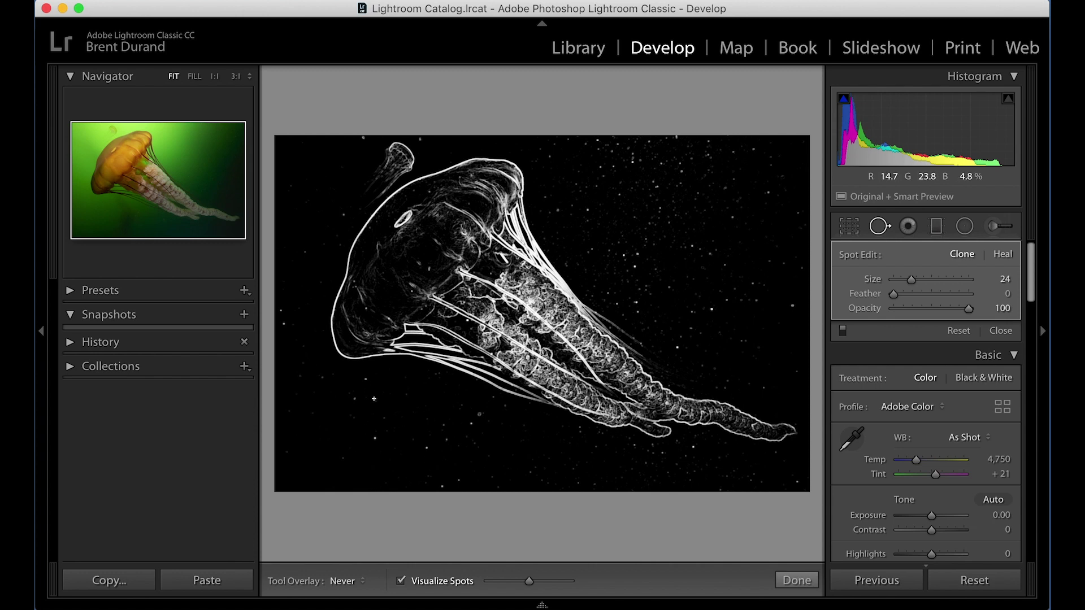
{"action": "left_click", "coordinate": [401, 581]}
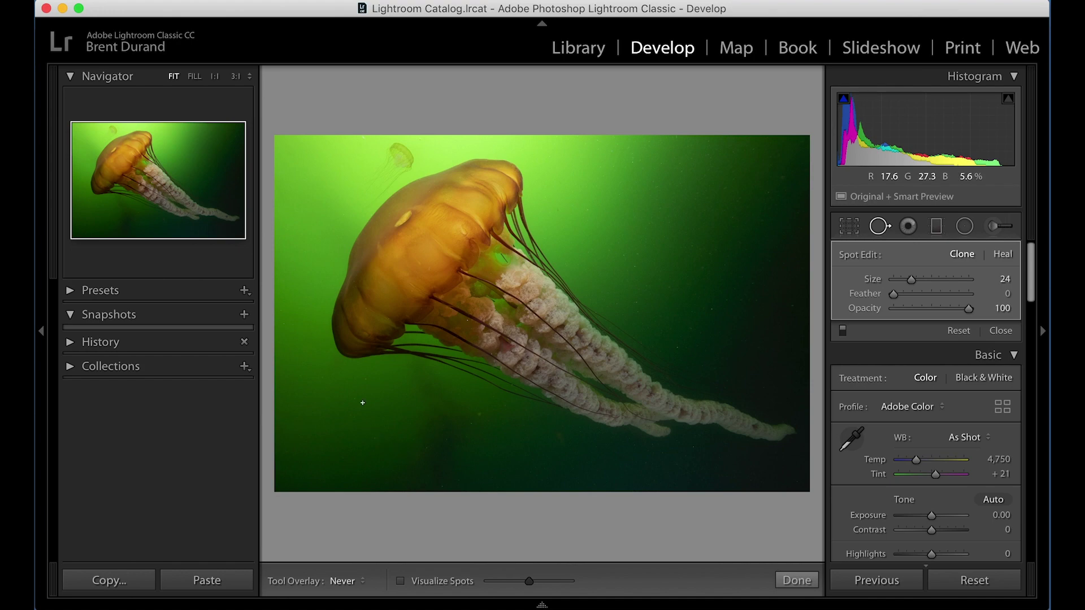
{"action": "left_click", "coordinate": [400, 581]}
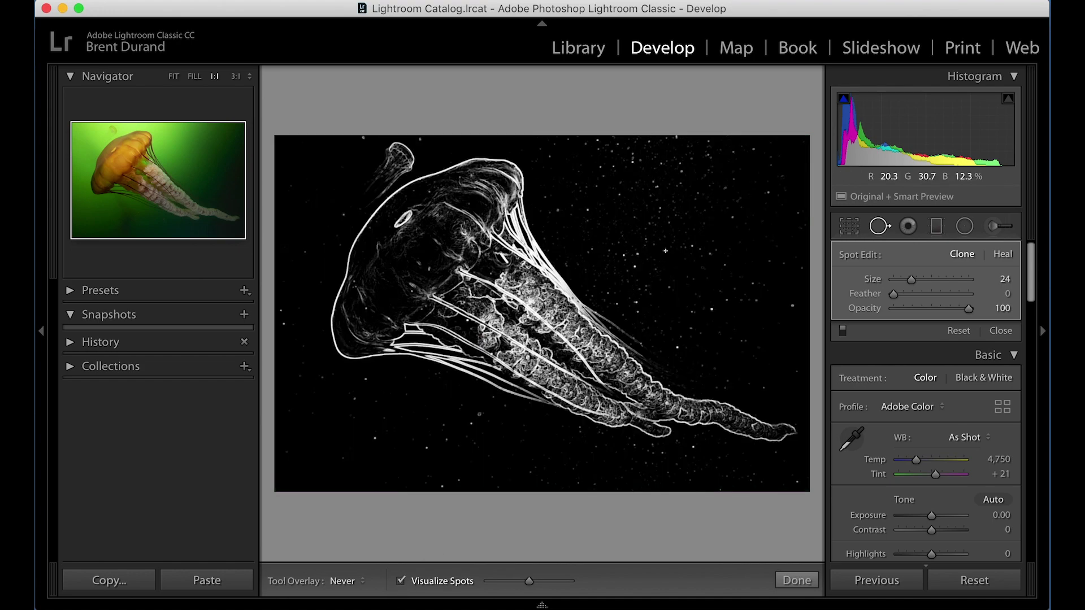
{"action": "key", "text": "z"}
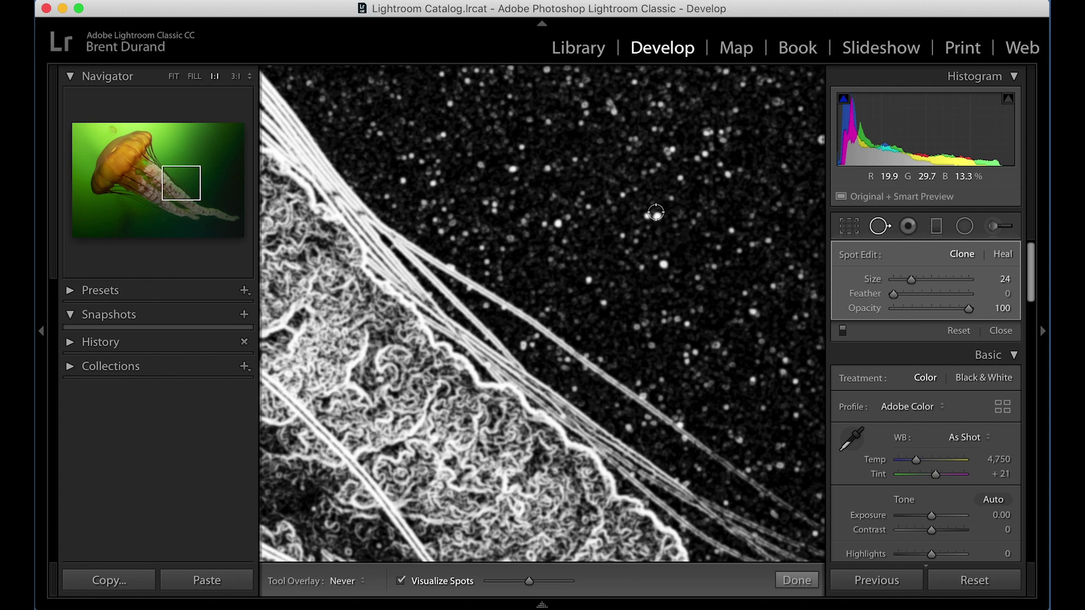
Place a Heal spot on a bright water speck, turn off Visualize Spots, and return to Fit view.
{"action": "left_click", "coordinate": [651, 219]}
{"action": "left_click", "coordinate": [1002, 254]}
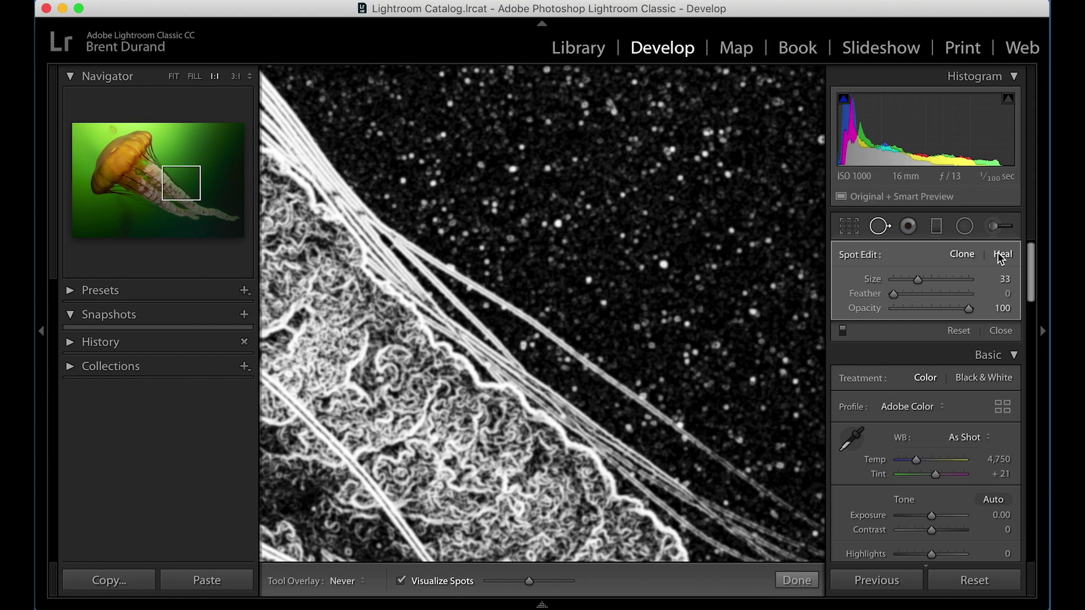
{"action": "scroll", "coordinate": [670, 265], "scroll_direction": "down", "scroll_amount": 5}
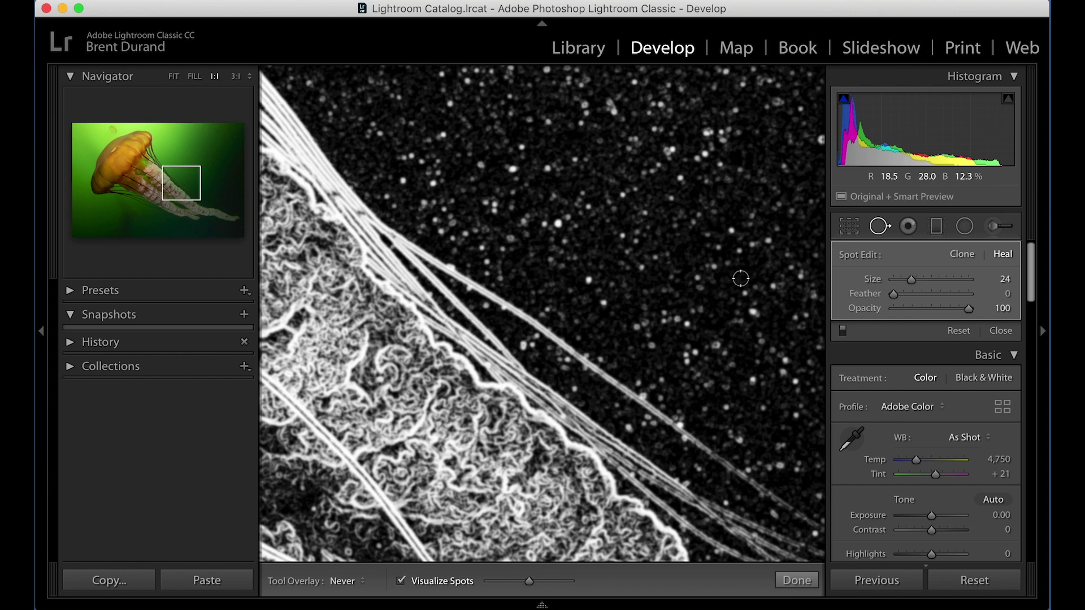
{"action": "mouse_move", "coordinate": [402, 600]}
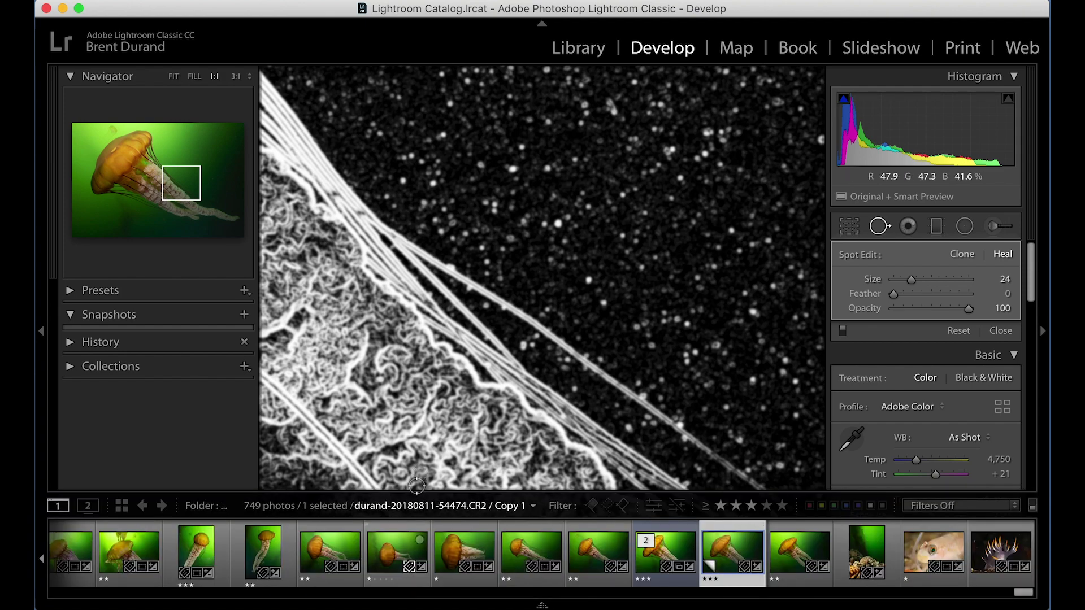
{"action": "left_click", "coordinate": [402, 581]}
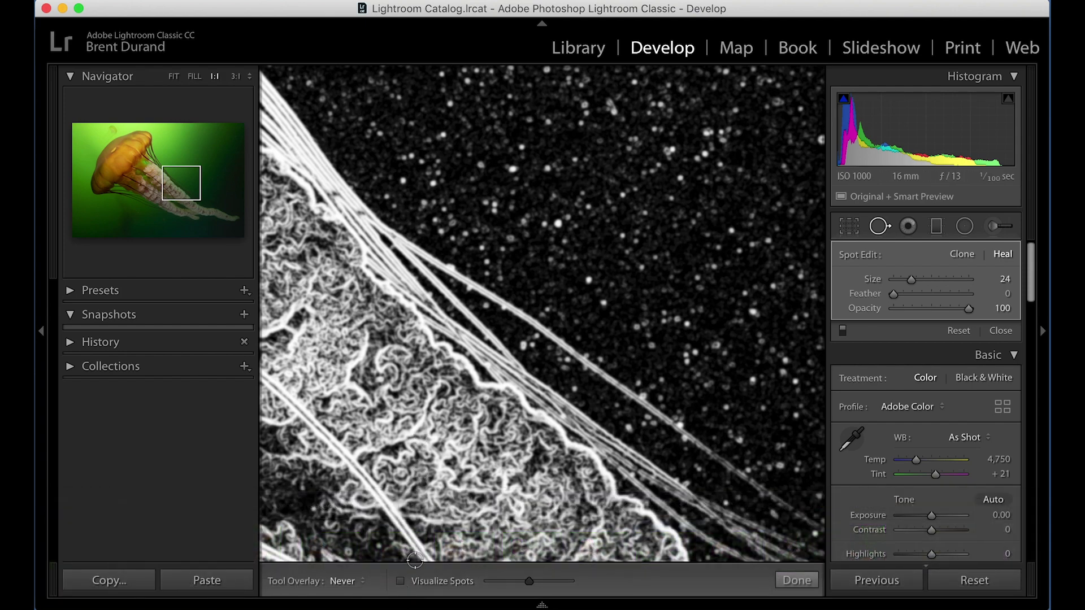
{"action": "key", "text": "z"}
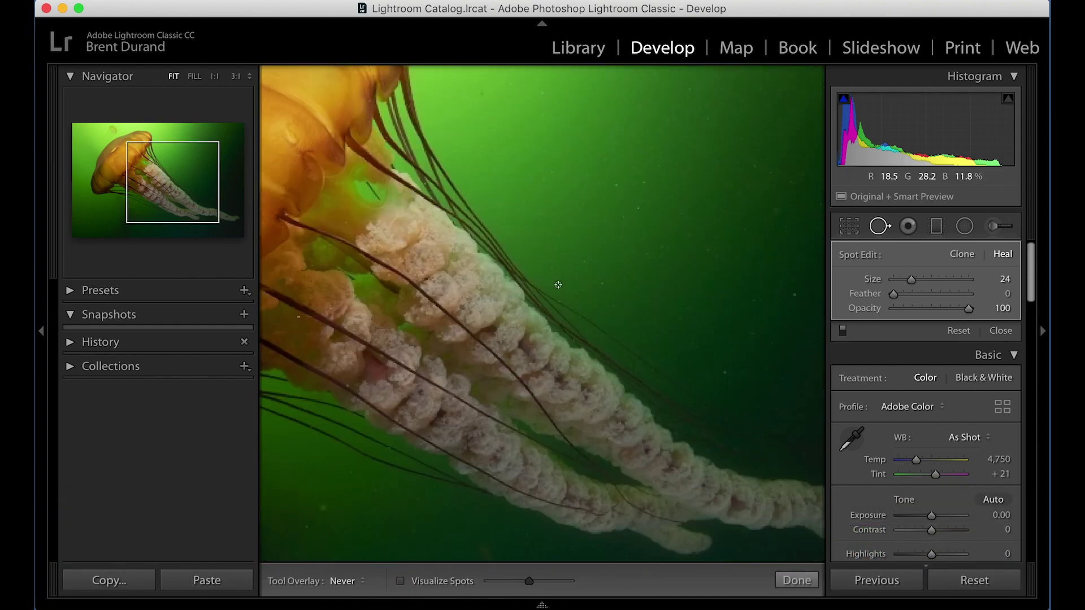